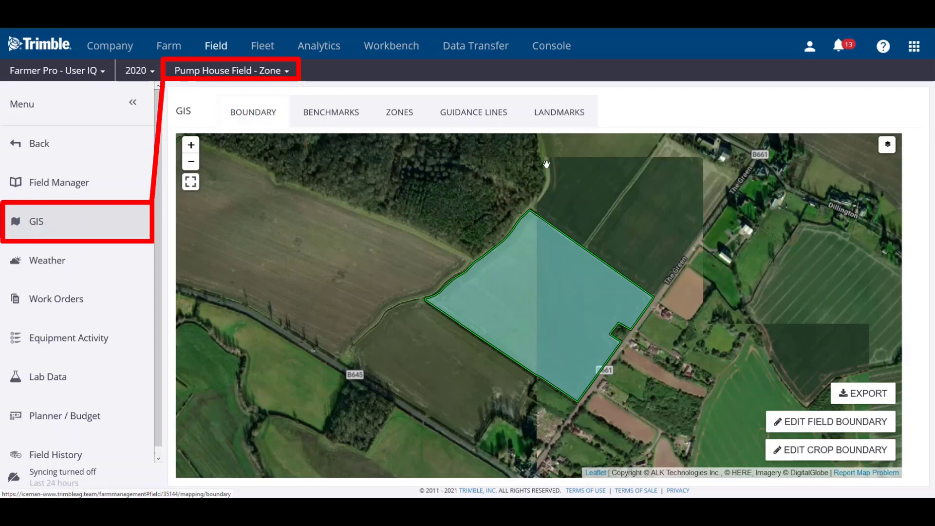
Step: Show the map layers panel on the Pump House Field - Zone boundary map
left_click(887, 145)
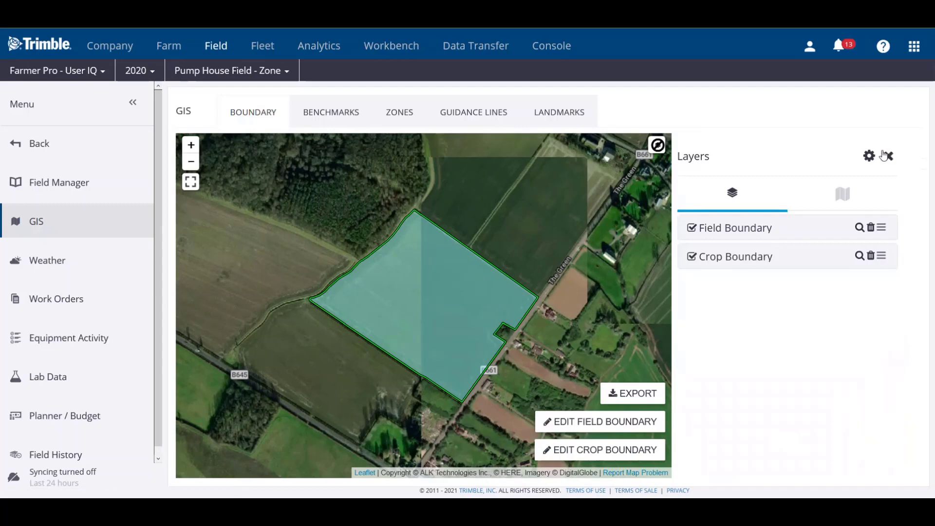
Step: Add the Crop Productivity Index and Soil Maps layers to the field map
left_click(869, 157)
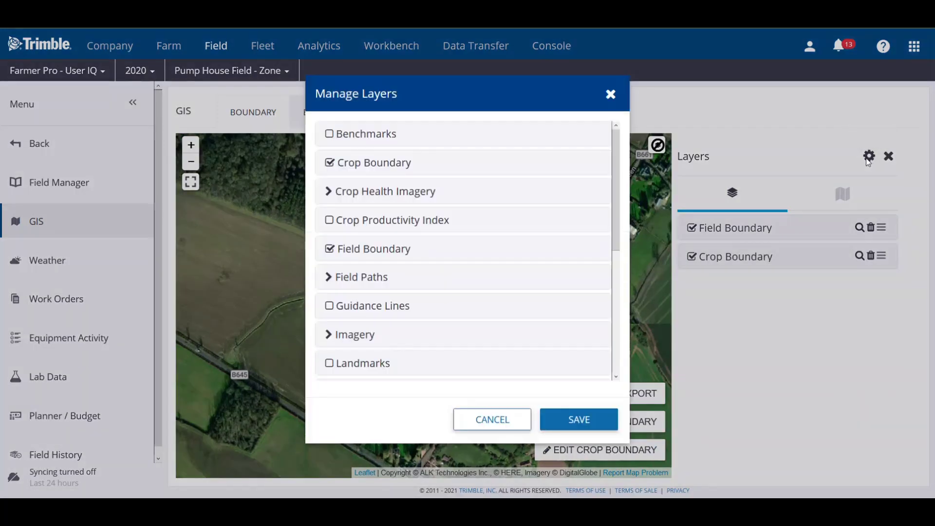
left_click(446, 217)
scroll(380, 253, "down", 5)
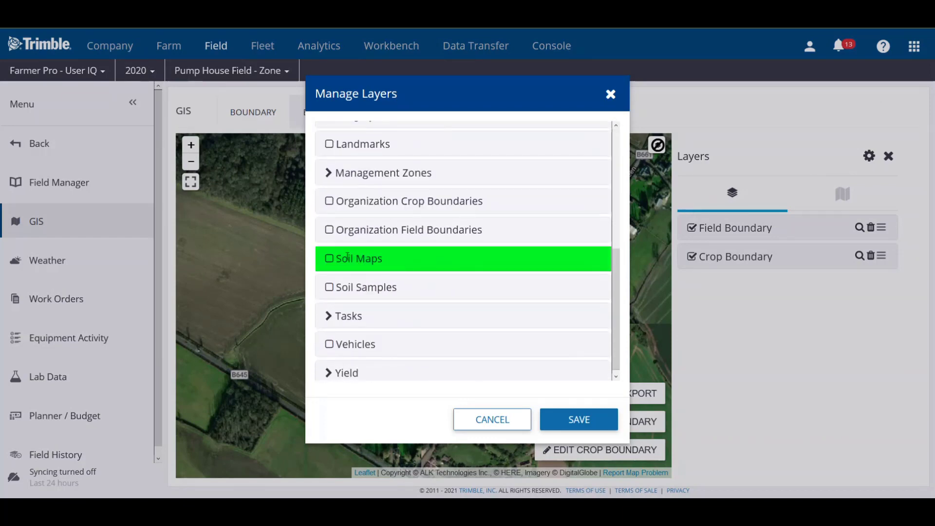
left_click(330, 261)
left_click(577, 420)
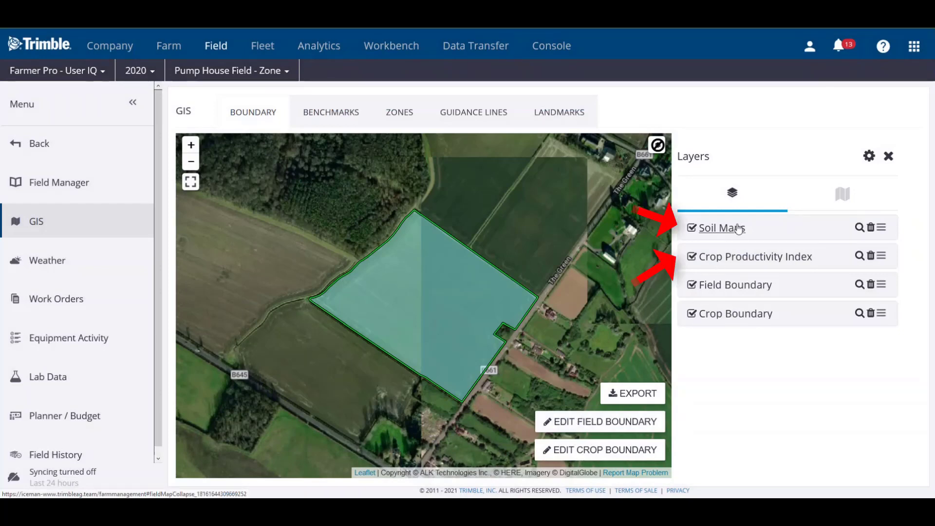
Step: Preview the Base Saturation and Calcium soil maps, then colour the field by the 03/10/2021 pH map
left_click(727, 229)
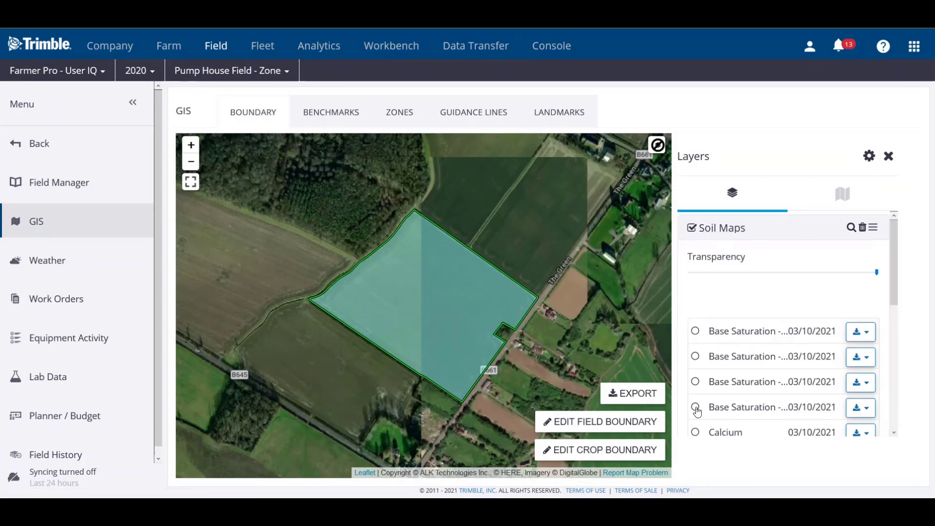
left_click(695, 407)
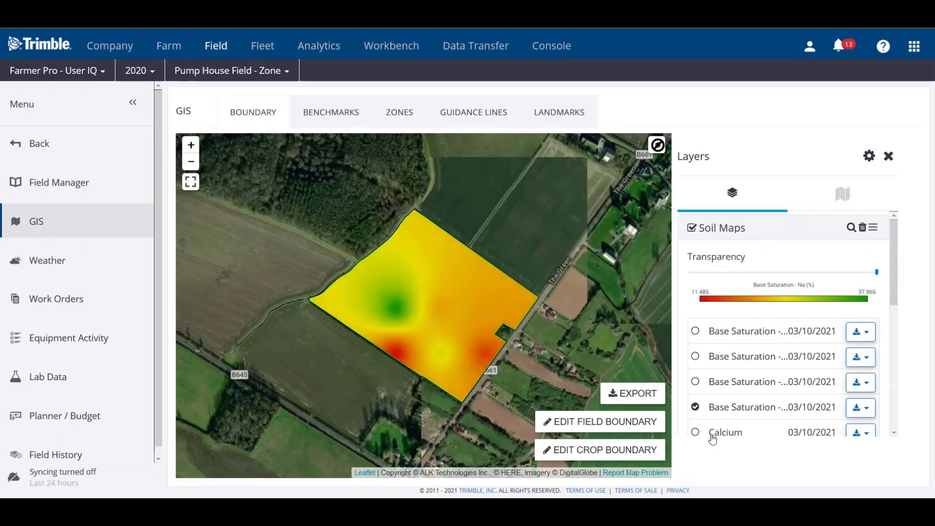
left_click(695, 432)
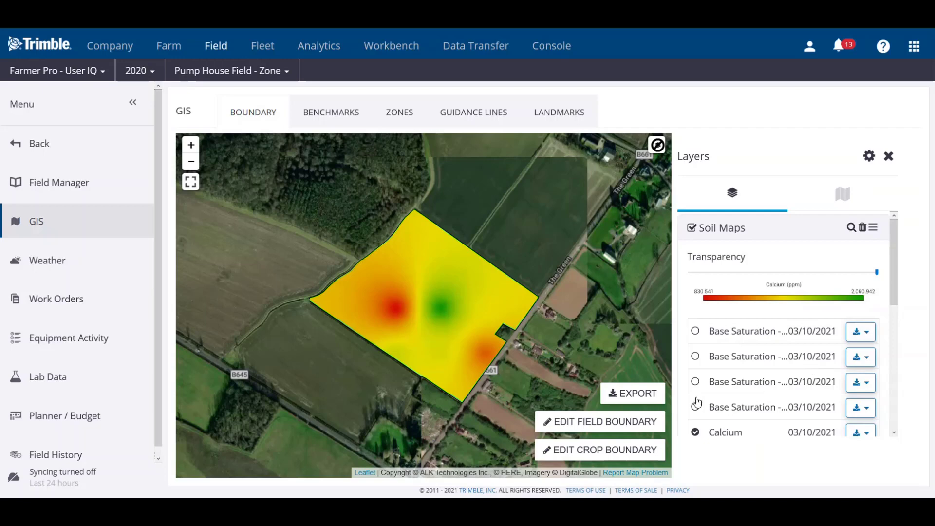
scroll(698, 403, "down", 2)
scroll(695, 399, "down", 2)
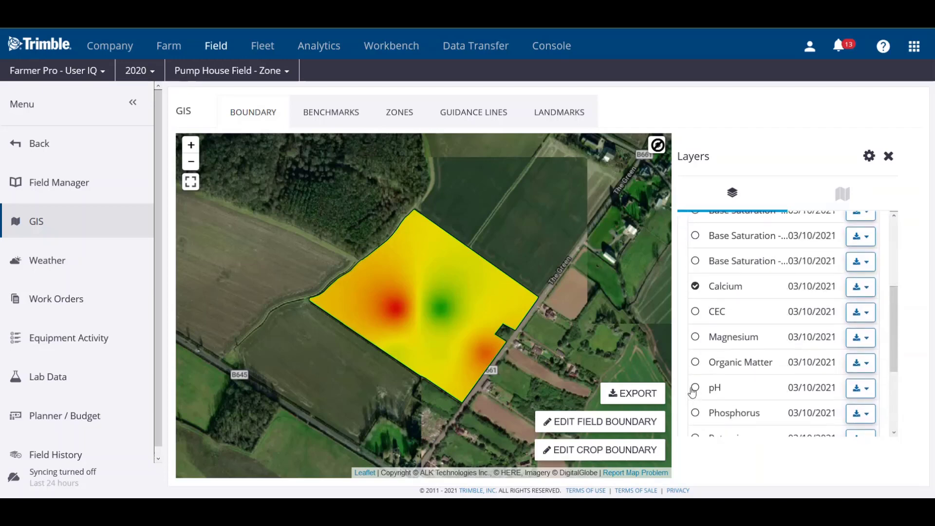
left_click(695, 388)
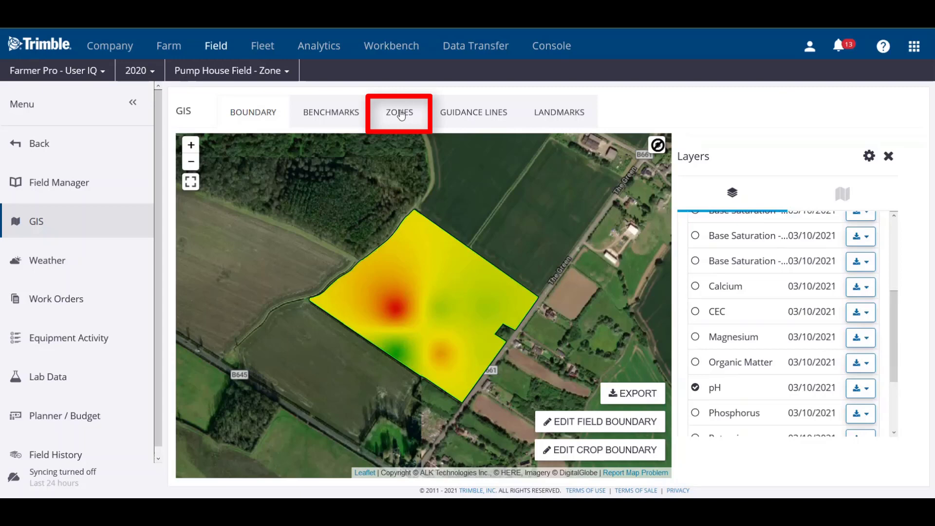
left_click(400, 113)
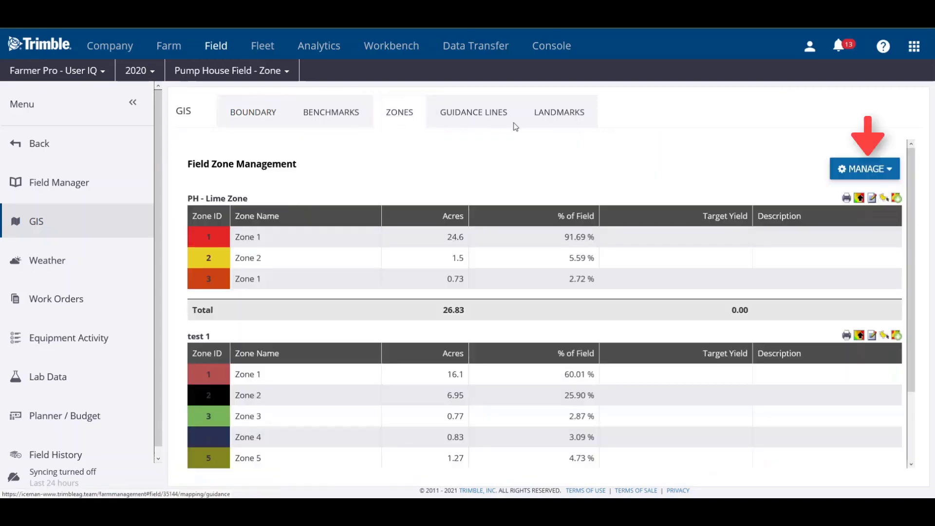
Step: Start a new zone with Draw New Zone from Field Zone Management
left_click(869, 169)
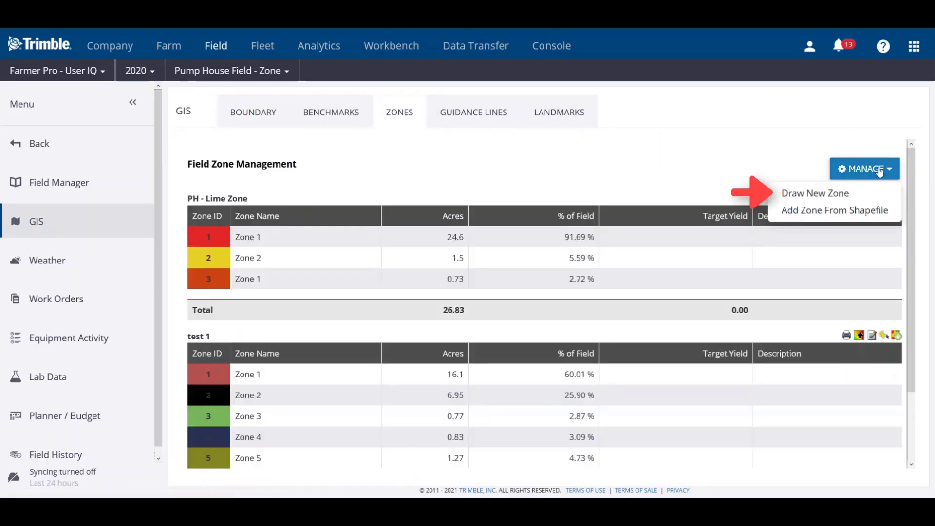
left_click(846, 195)
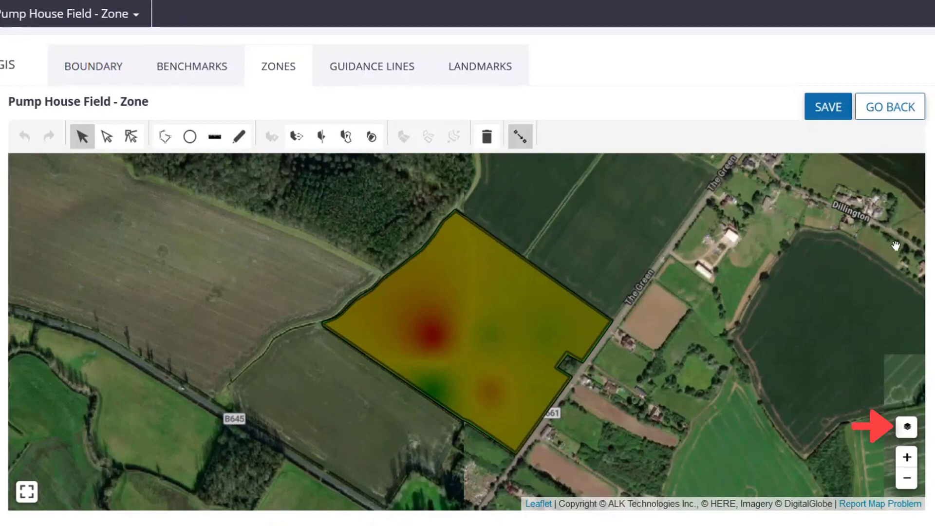
Step: In the zone editor, confirm the pH soil map is shown and select the field polygon
left_click(906, 428)
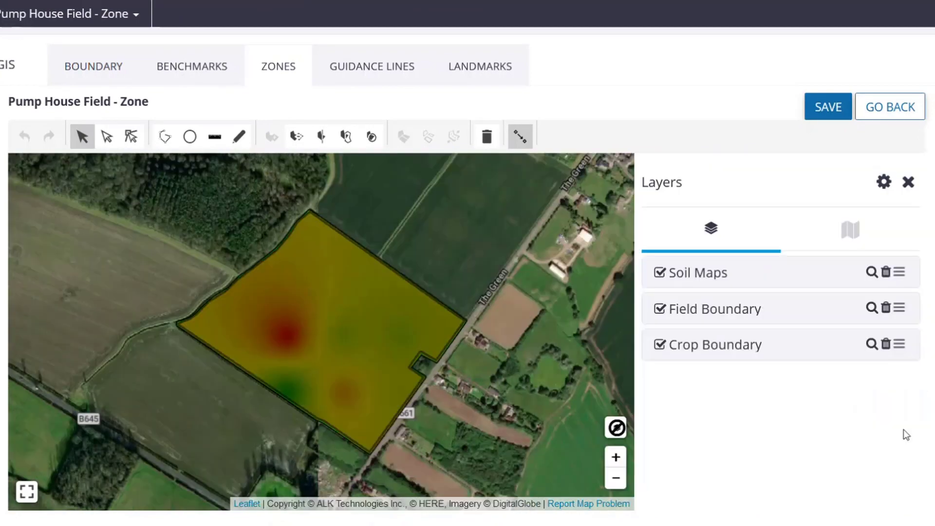
left_click(884, 182)
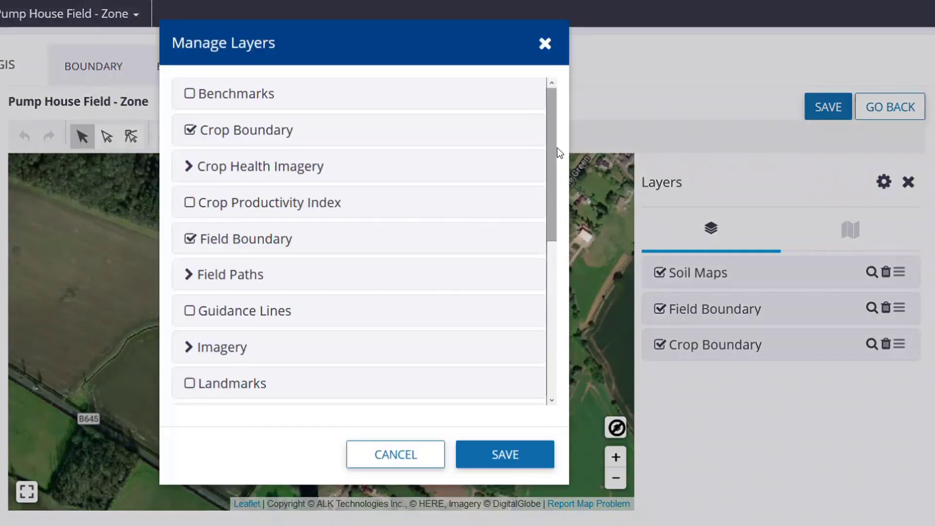
left_click_drag(556, 146, 539, 291)
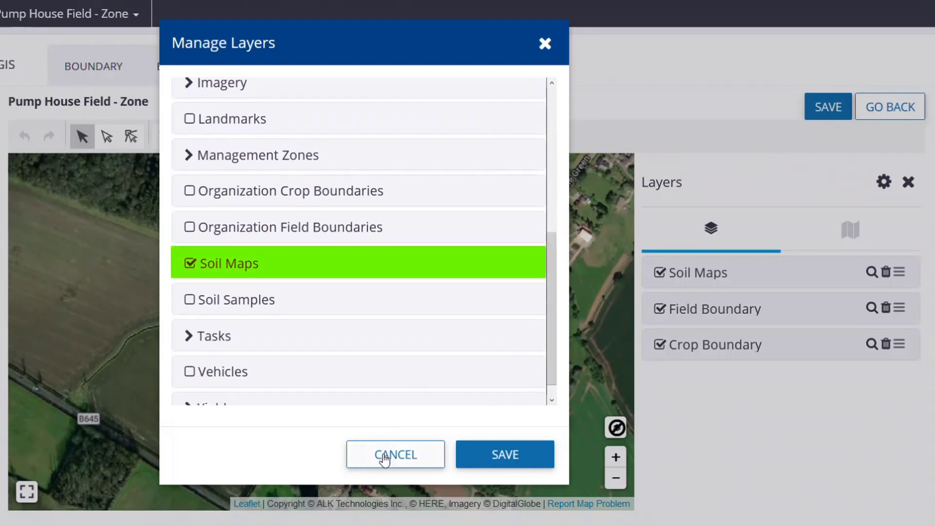
left_click(385, 453)
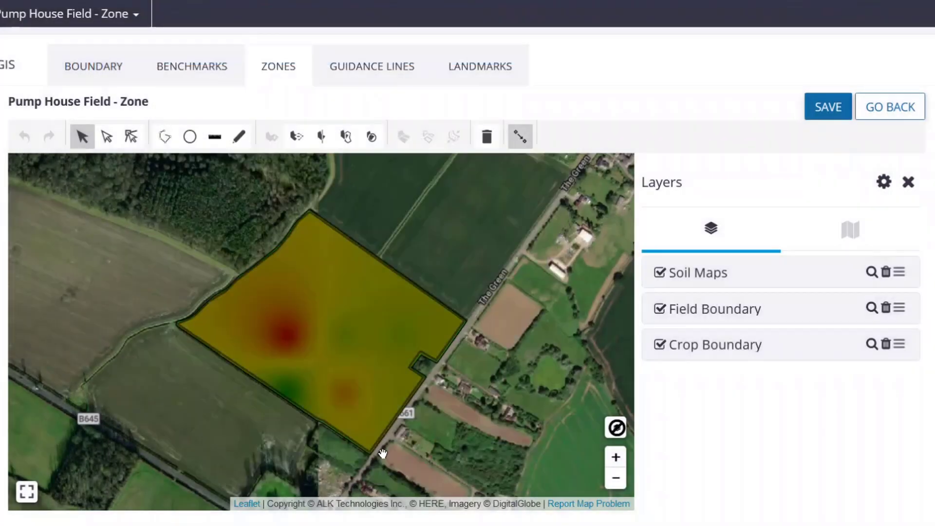
left_click(694, 274)
scroll(746, 421, "down", 2)
scroll(745, 421, "down", 4)
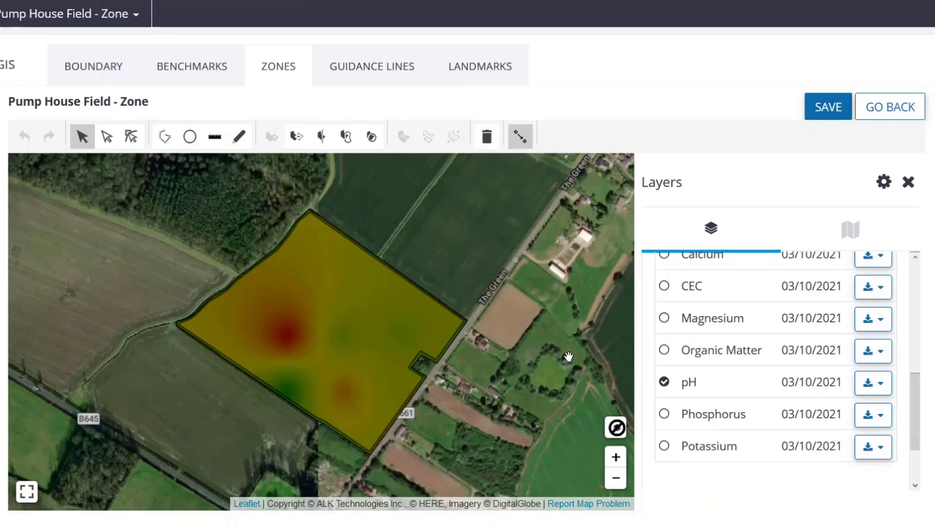
left_click(351, 320)
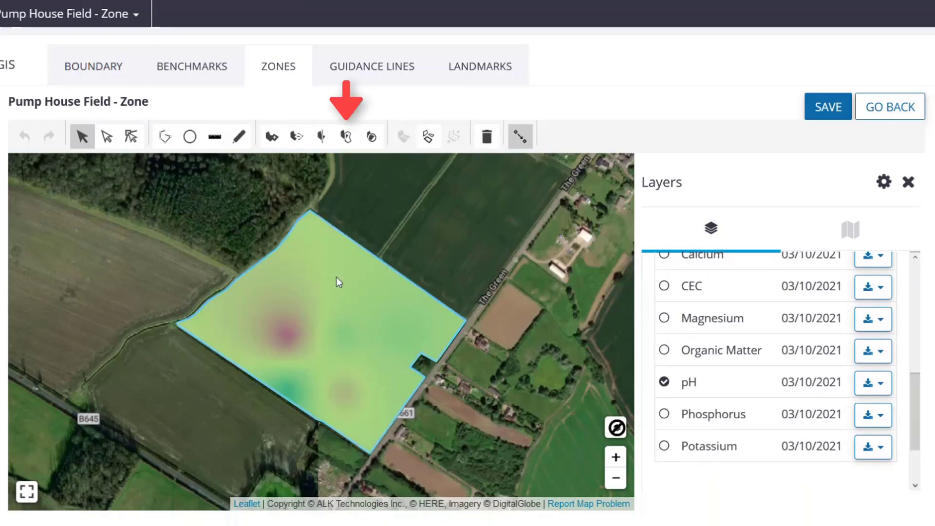
Step: Draw the first zone boundary line across the lower-left part of the field
left_click(347, 137)
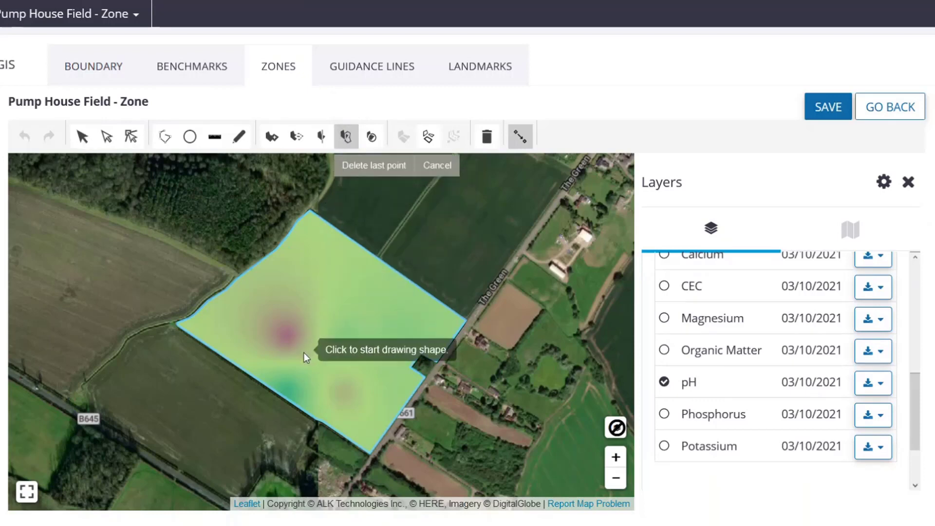
left_click(317, 431)
left_click(314, 376)
left_click(279, 363)
left_click(236, 389)
left_click(235, 390)
Step: Draw a second dividing line through the field, ending at its right edge
left_click(347, 137)
left_click(349, 226)
left_click(333, 275)
left_click(320, 315)
left_click(322, 344)
left_click(335, 355)
left_click(438, 338)
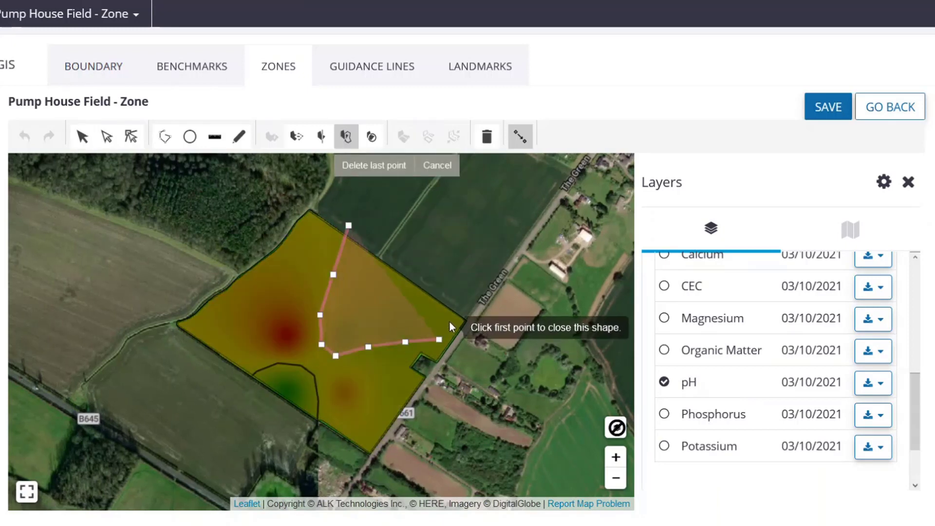
double_click(461, 300)
Step: Outline a closed zone around the red spot on the pH map
left_click(346, 136)
left_click(308, 350)
left_click(308, 326)
left_click(285, 303)
left_click(262, 308)
left_click(244, 318)
left_click(244, 335)
left_click(261, 349)
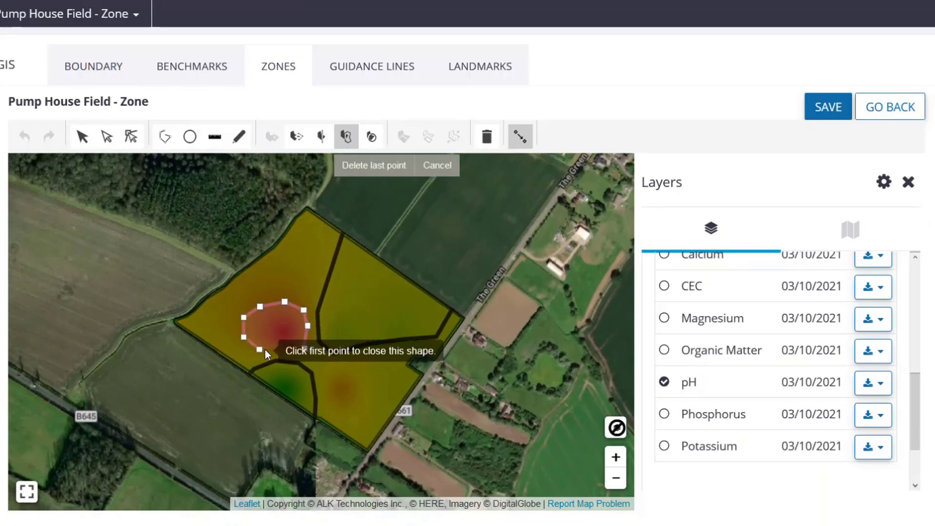
double_click(281, 351)
Step: Draw the small hexagonal zone near the bottom and save the drawn zones
left_click(346, 137)
left_click(357, 392)
left_click(350, 376)
left_click(331, 378)
left_click(324, 394)
left_click(332, 412)
left_click(349, 409)
left_click(358, 392)
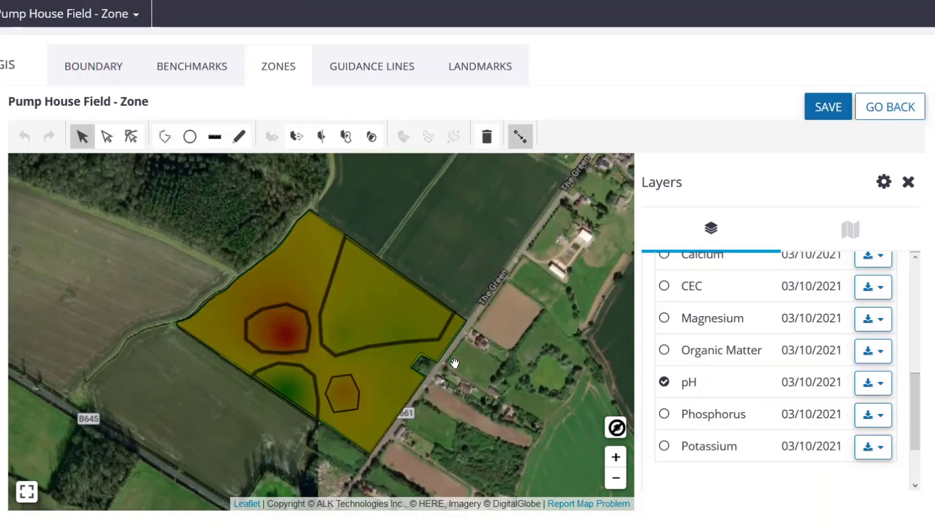
left_click(828, 103)
Step: Name the zone set 'PH - Zones' and colour Zone 1 red and Zone 2 green
left_click(503, 117)
type("PH - Zones")
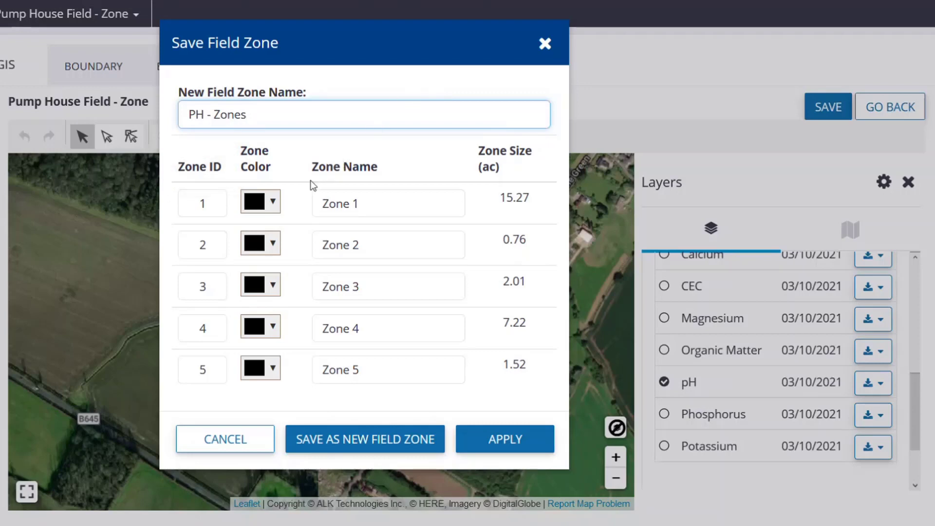
left_click(273, 202)
left_click(363, 230)
left_click(378, 378)
left_click(276, 242)
left_click(382, 296)
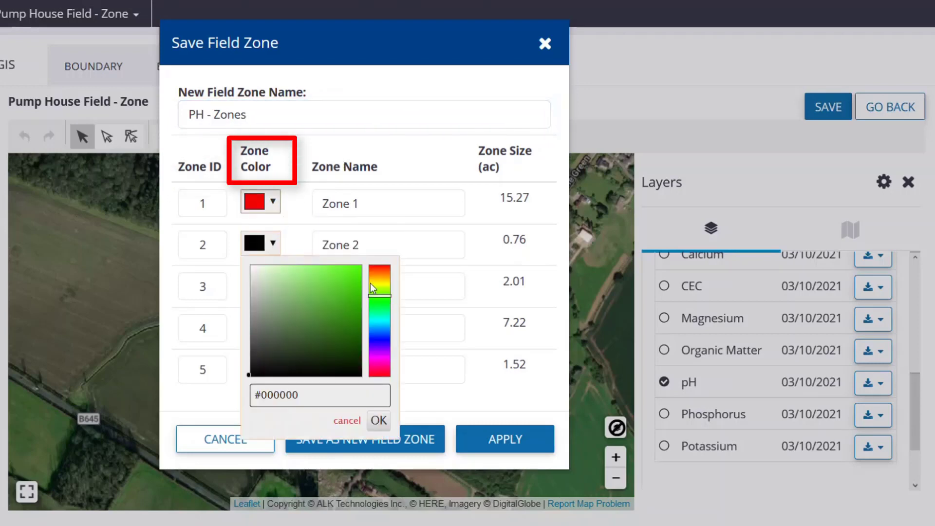
left_click(359, 274)
left_click(379, 420)
Step: Colour Zone 3 yellow, Zone 4 cyan and Zone 5 magenta
left_click(272, 285)
left_click(384, 331)
left_click(356, 311)
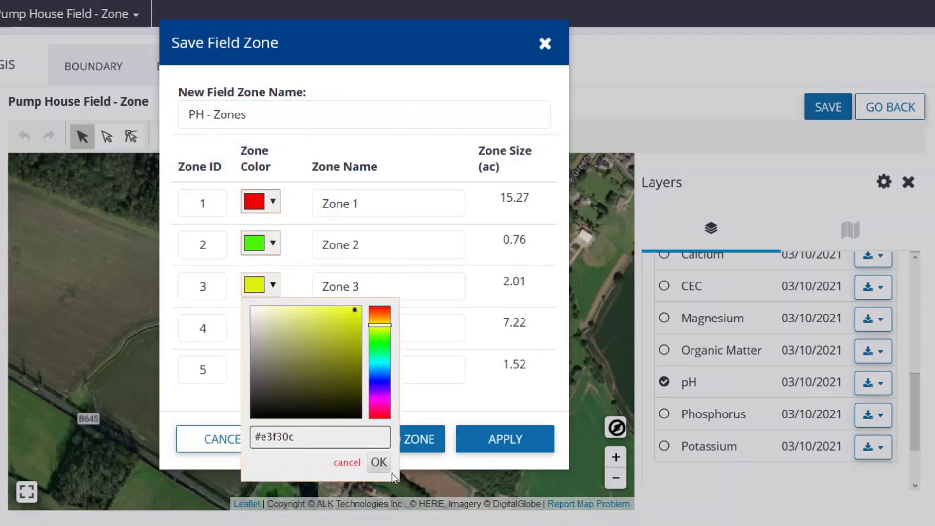
left_click(378, 462)
left_click(273, 327)
left_click(379, 404)
left_click(350, 352)
left_click(378, 503)
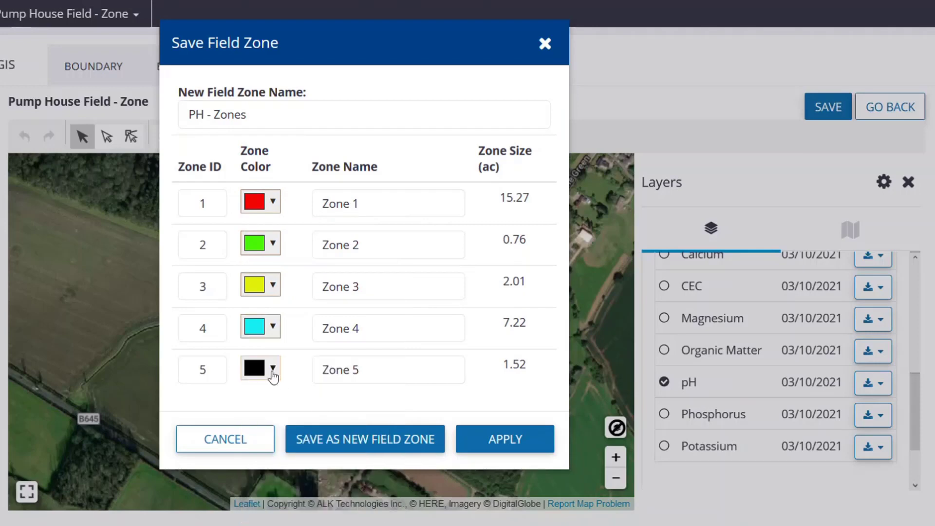
left_click(274, 370)
left_click(380, 275)
left_click(358, 188)
left_click(378, 334)
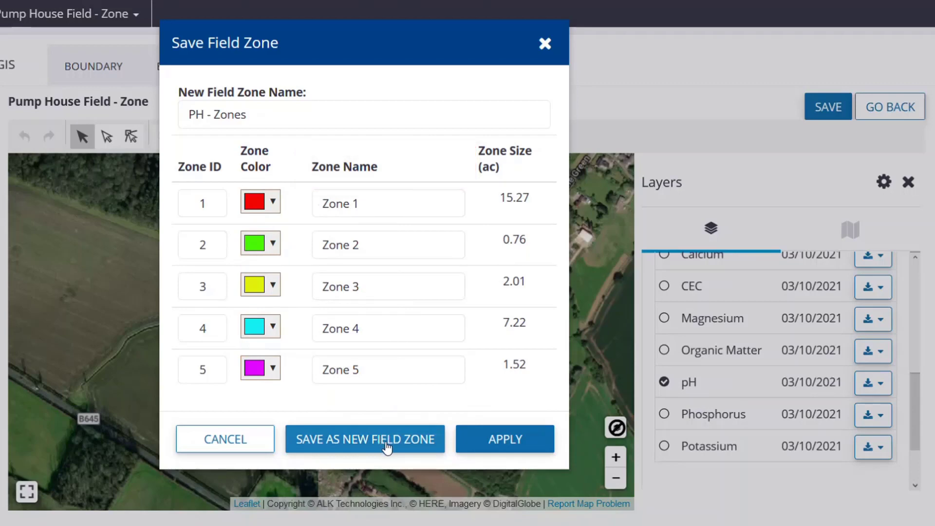
Step: Apply the zone colours and save them as a new field zone
left_click(502, 440)
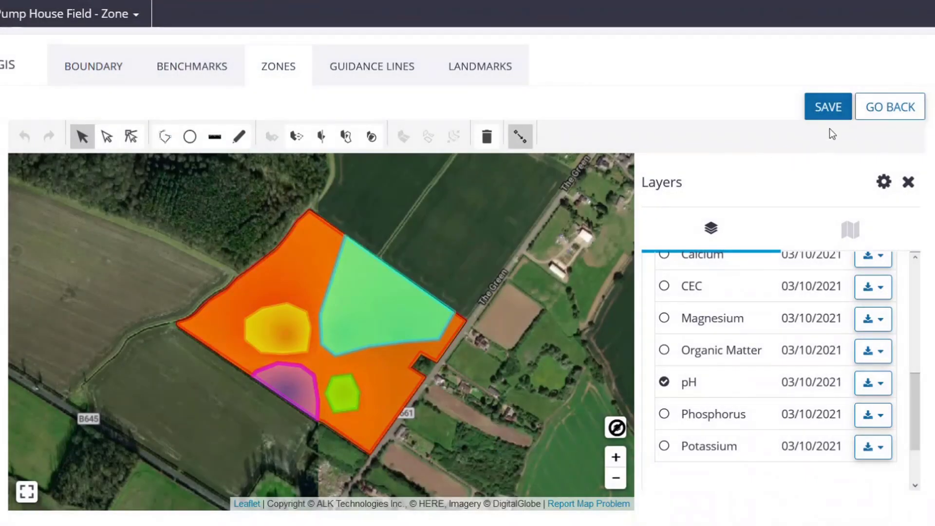
left_click(830, 107)
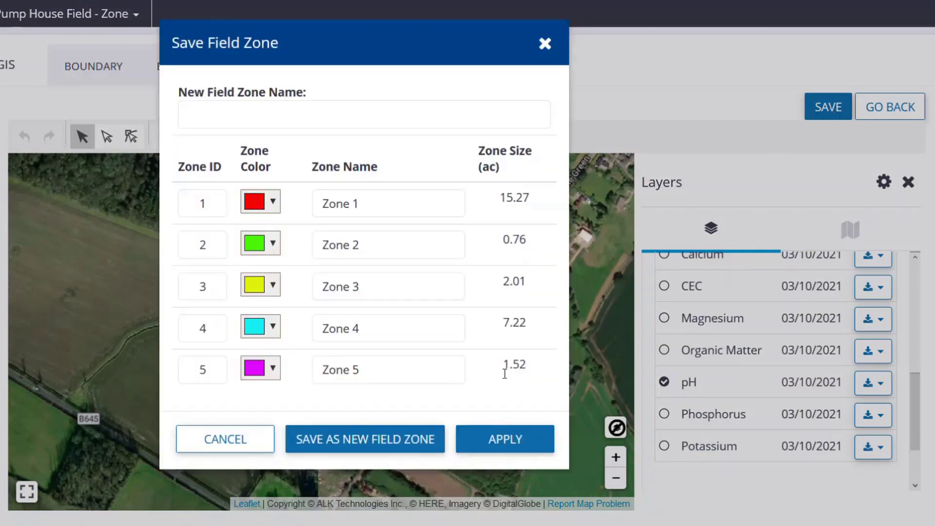
left_click(356, 445)
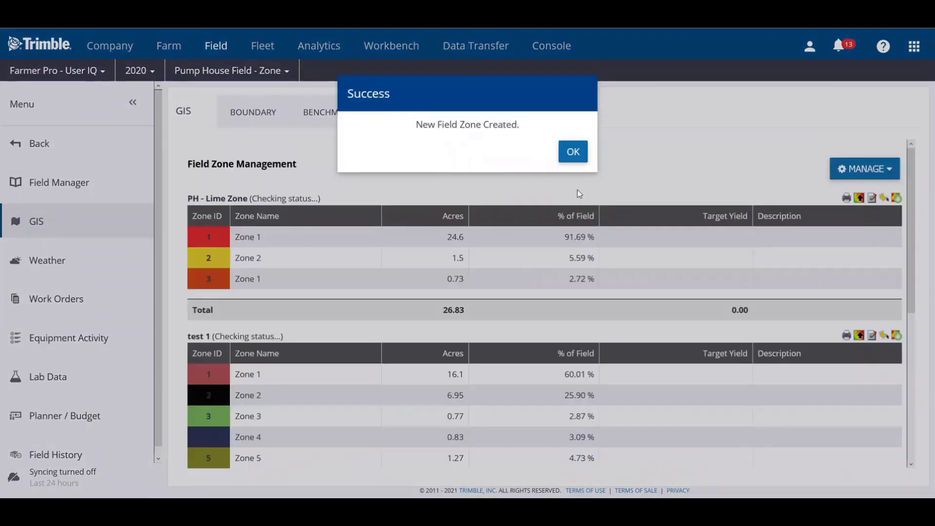
Step: Dismiss the success message, review the PH Zones table, and show the Boundary map's layers
left_click(570, 150)
scroll(581, 173, "down", 3)
scroll(581, 174, "down", 2)
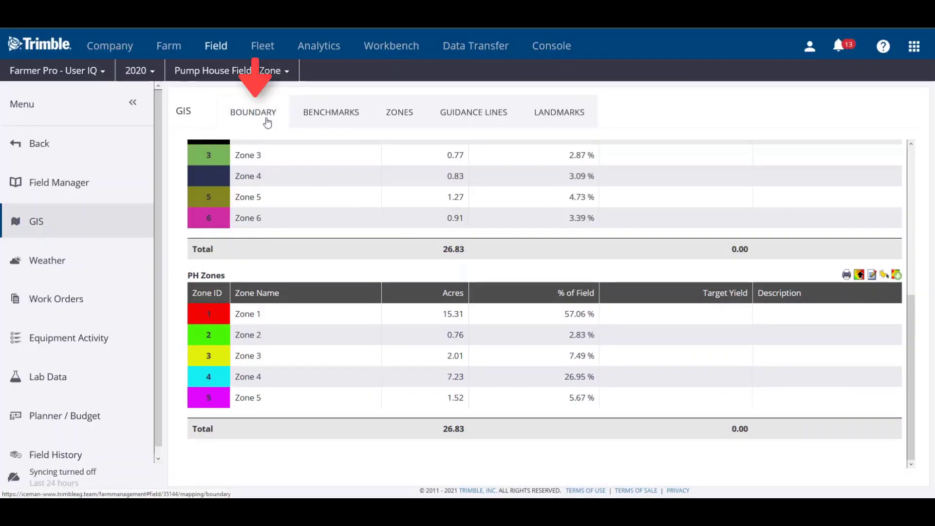
left_click(268, 122)
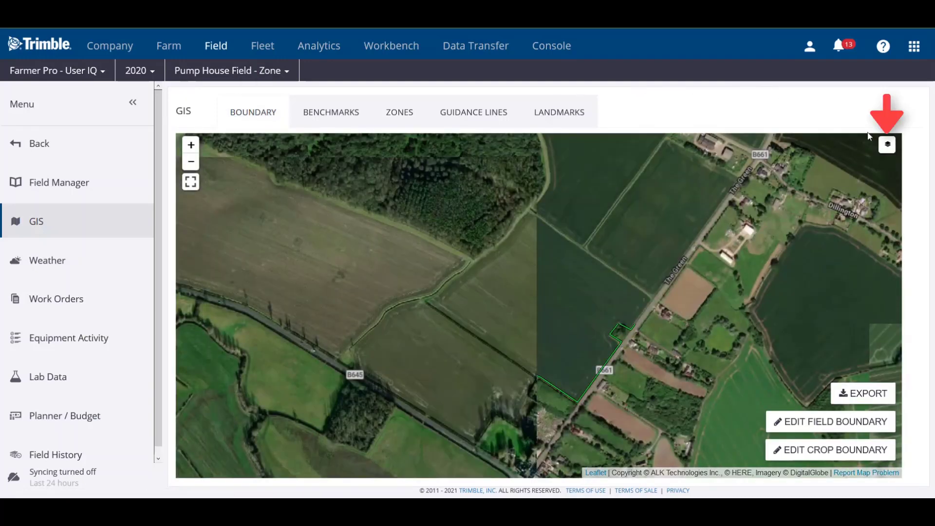
left_click(887, 145)
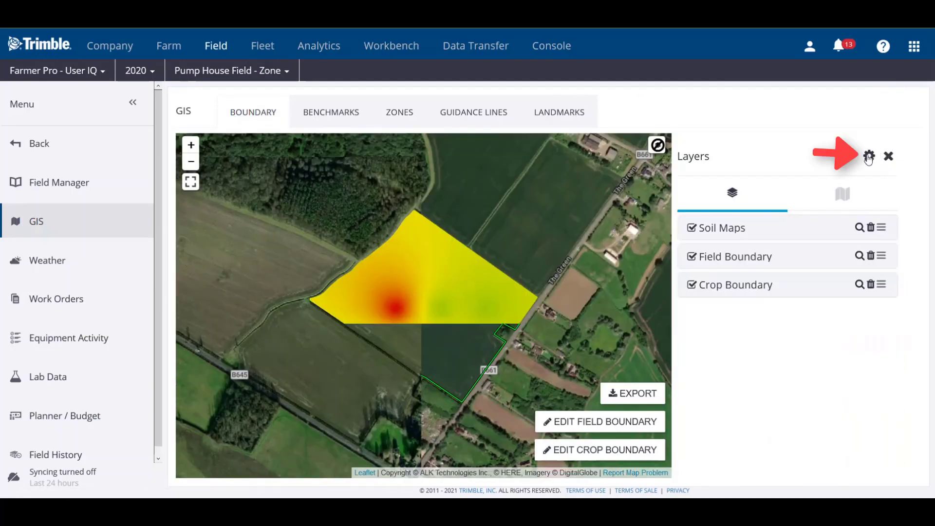
Step: Add the PH Zones layer from Management Zones to the map and switch off Soil Maps
left_click(866, 158)
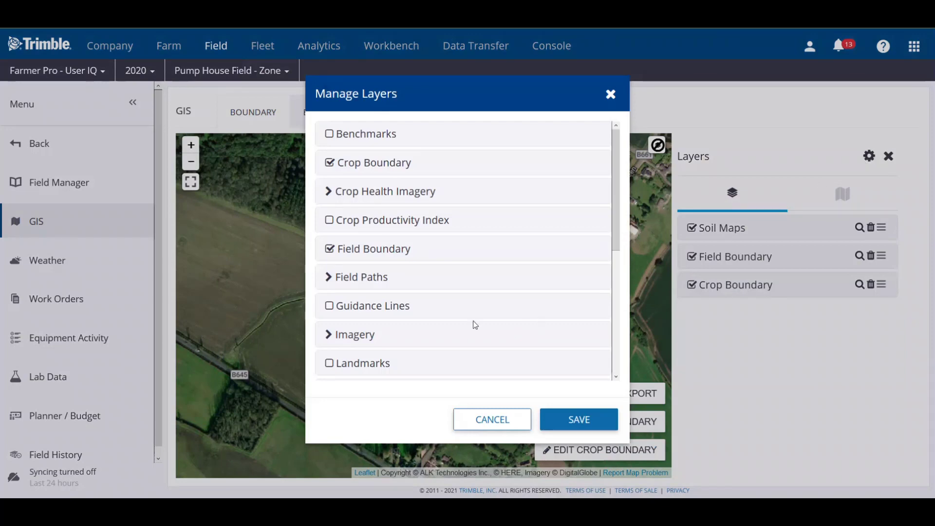
scroll(475, 325, "down", 2)
left_click(471, 321)
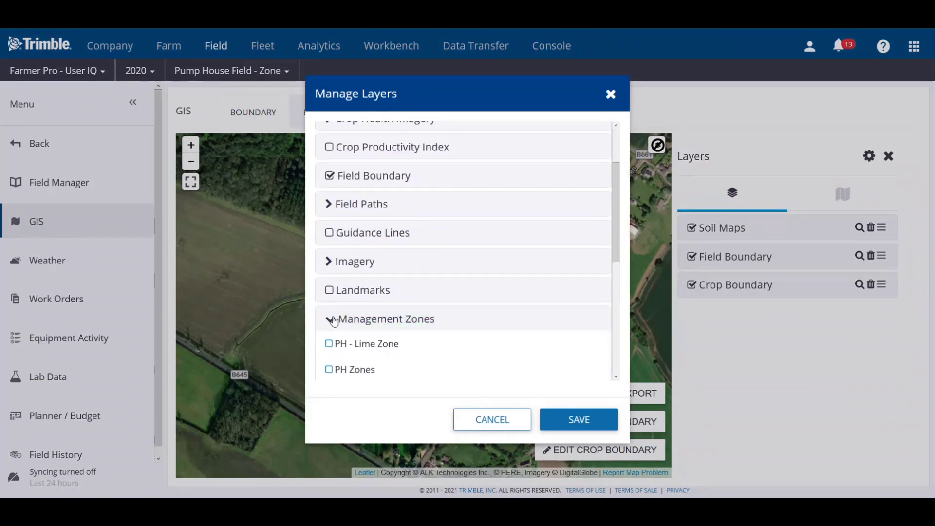
scroll(334, 321, "down", 2)
left_click(330, 298)
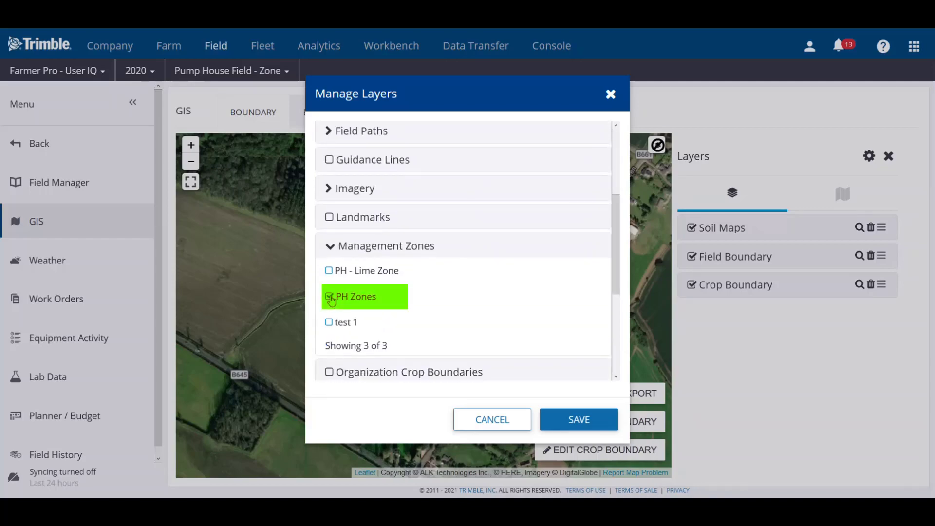
left_click(569, 417)
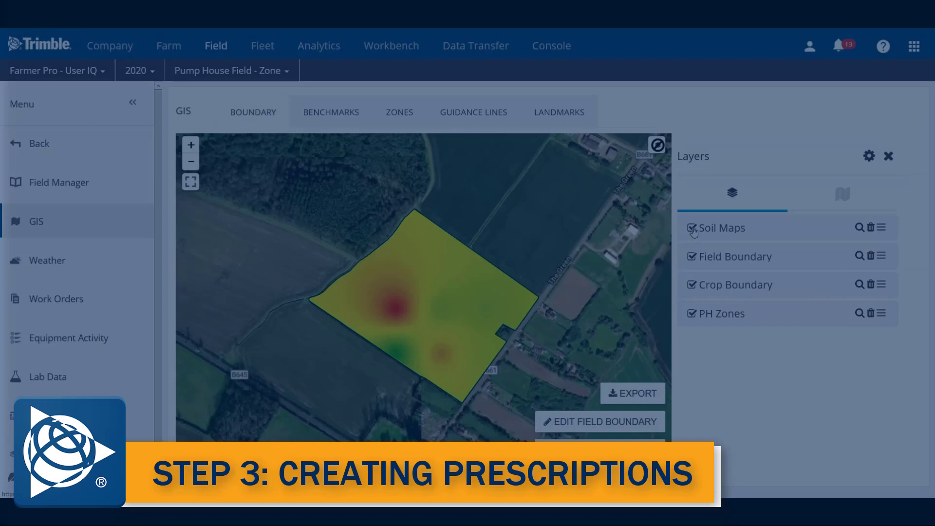
left_click(692, 228)
Step: Expand the PH Zones layer to show its transparency and legend, then view the seed materials list
left_click(718, 316)
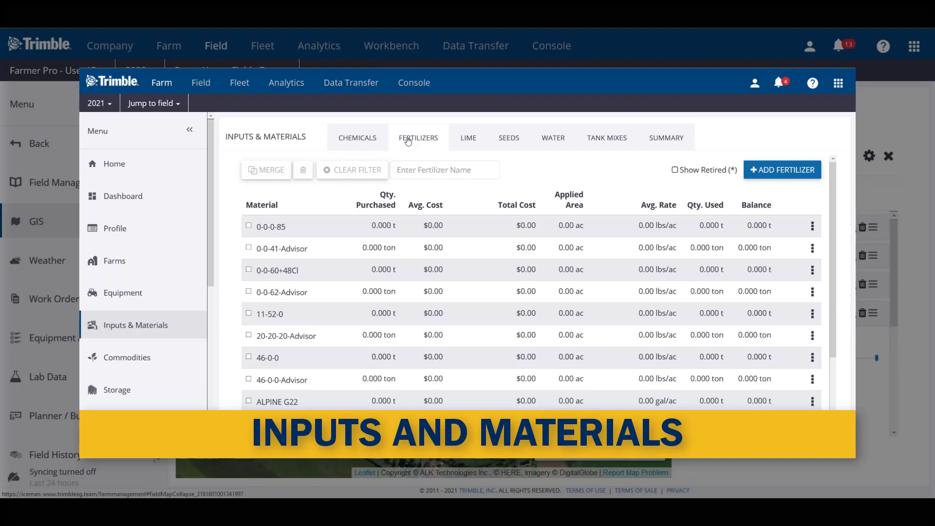
left_click(505, 140)
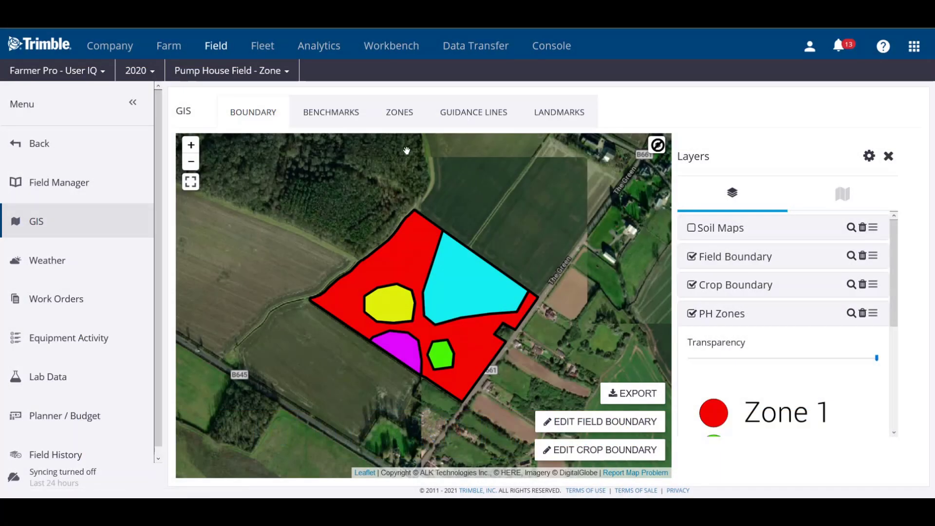
mouse_move(222, 45)
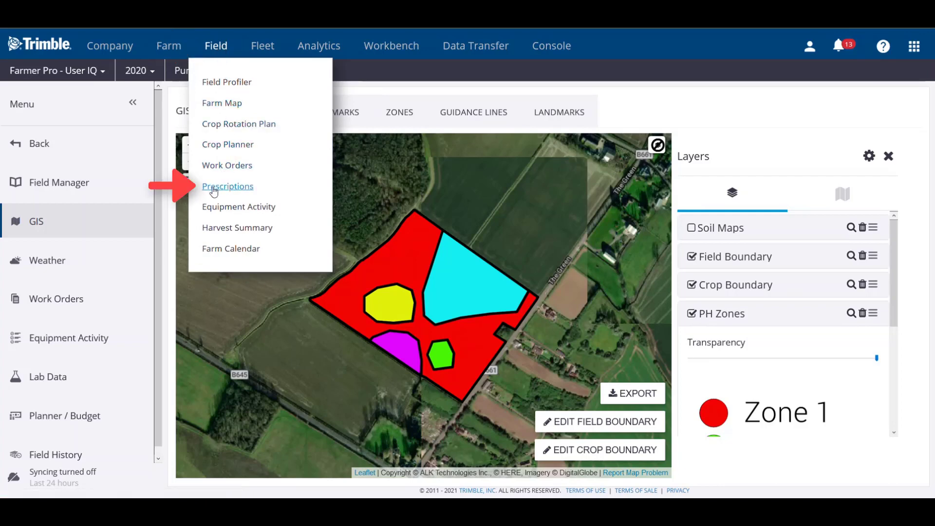
Step: Start a new zone-based prescription from the prescriptions list
left_click(213, 188)
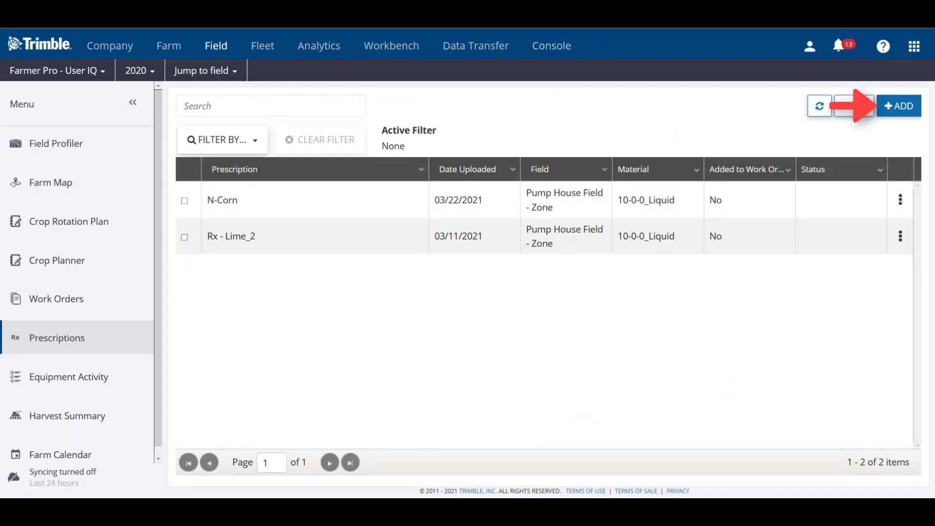
left_click(898, 107)
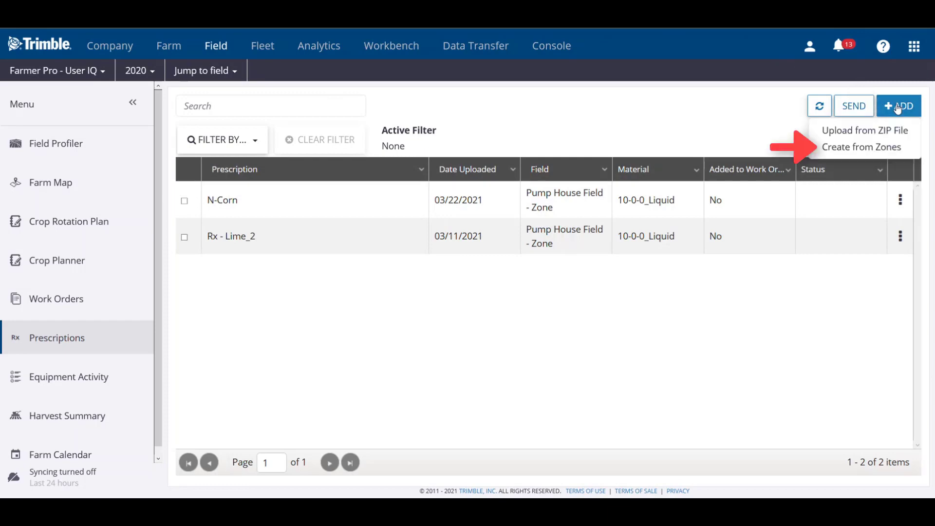
left_click(869, 147)
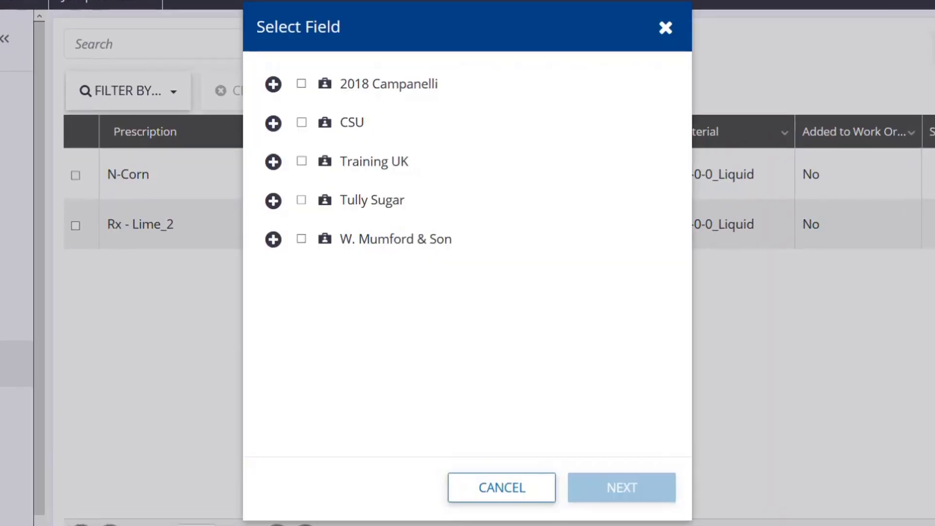
Step: Choose Pump House Field - Zone under Training UK as the field and Lime as the material
left_click(273, 161)
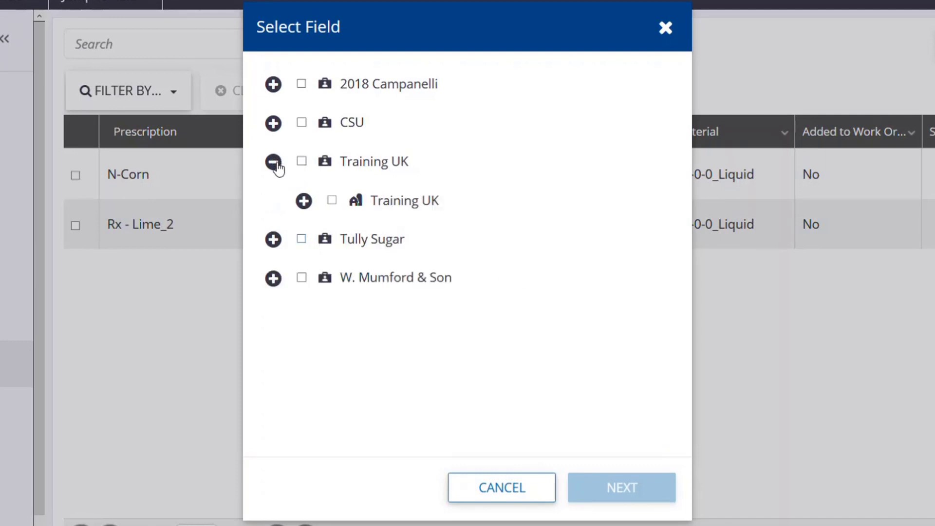
left_click(303, 200)
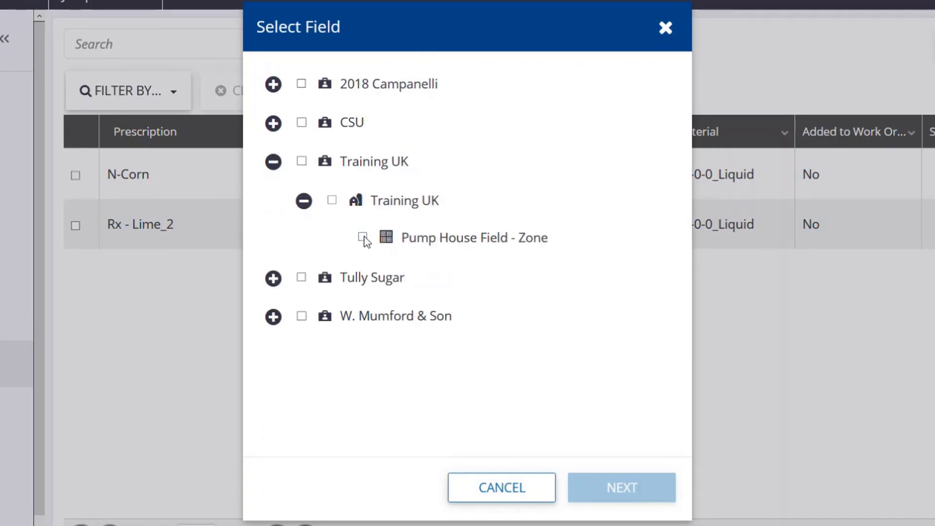
left_click(363, 238)
left_click(603, 491)
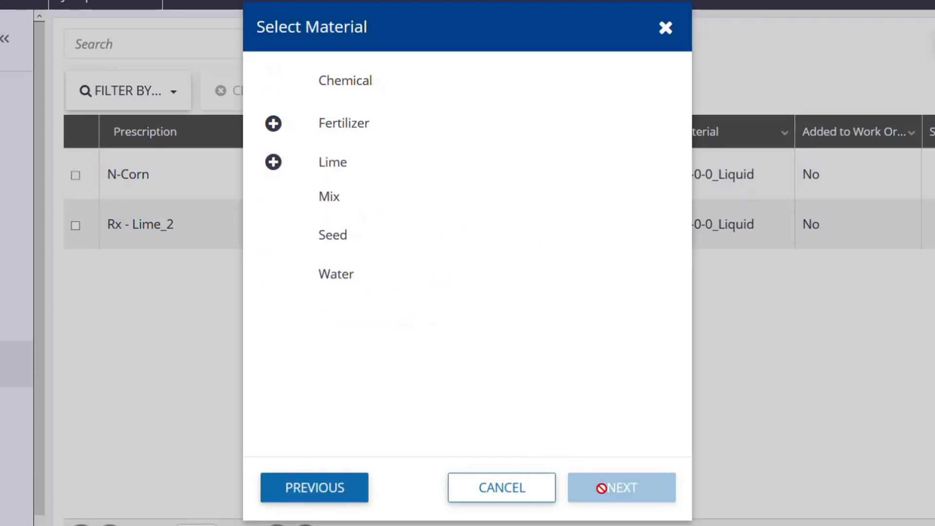
left_click(274, 162)
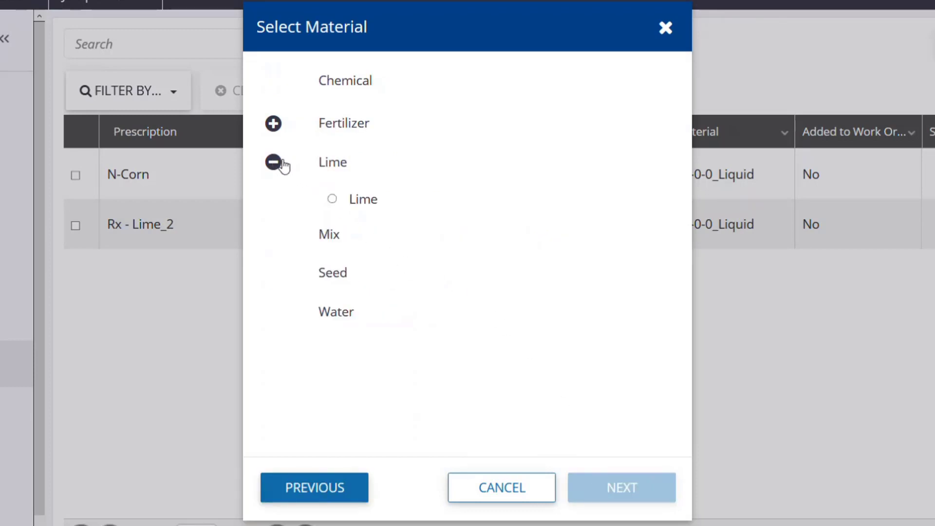
left_click(334, 200)
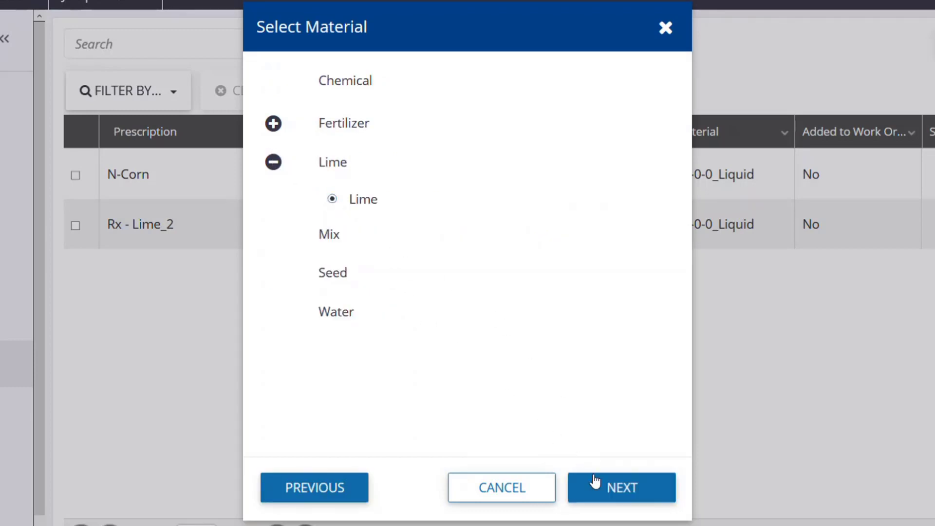
left_click(597, 482)
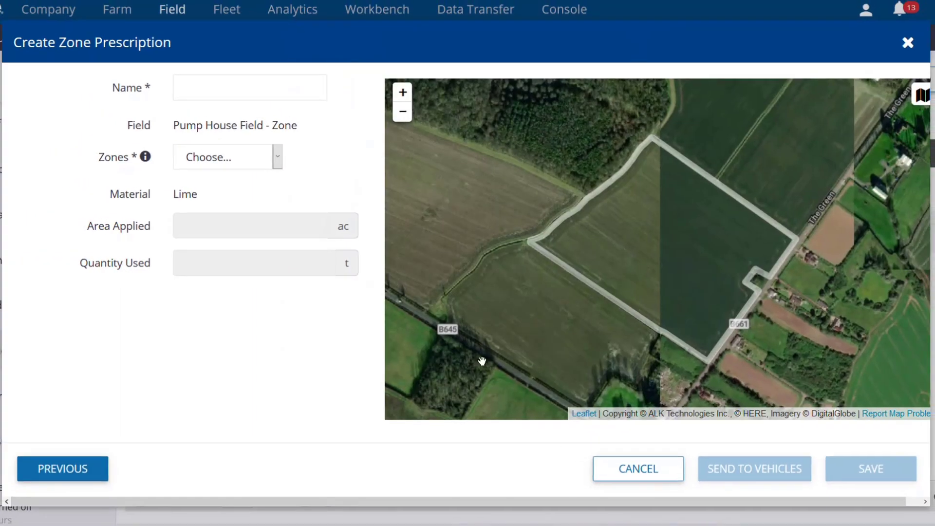
Step: Name the prescription Lime App with PH Zones, 3-second lead time and Zero Rate off-prescription behaviour
left_click(265, 92)
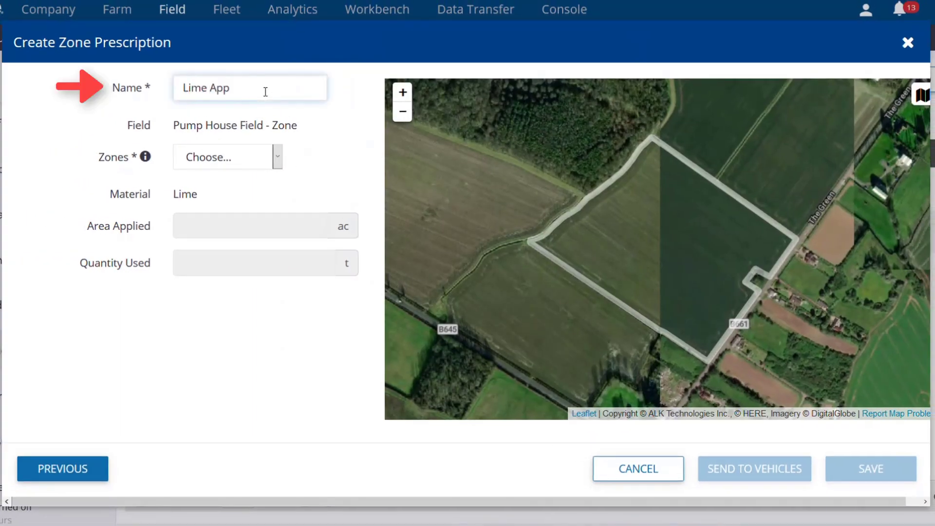
left_click(278, 160)
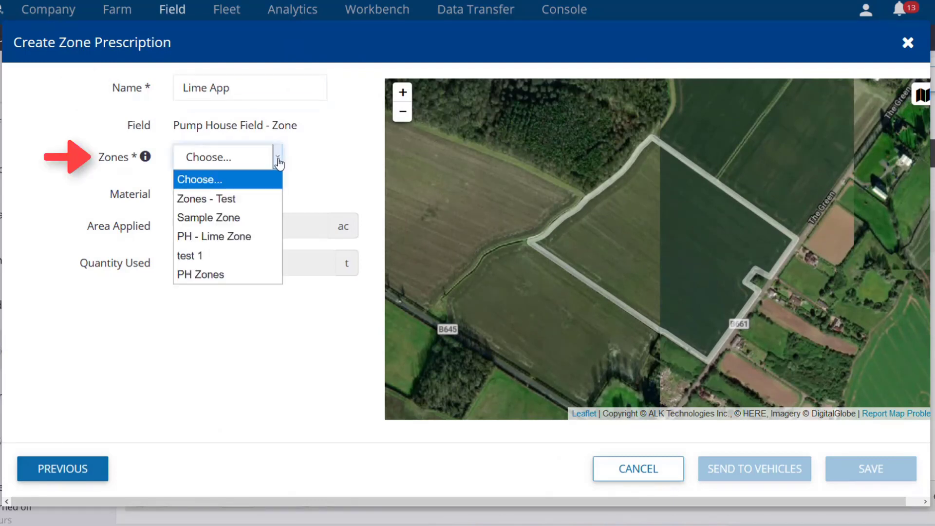
left_click(200, 274)
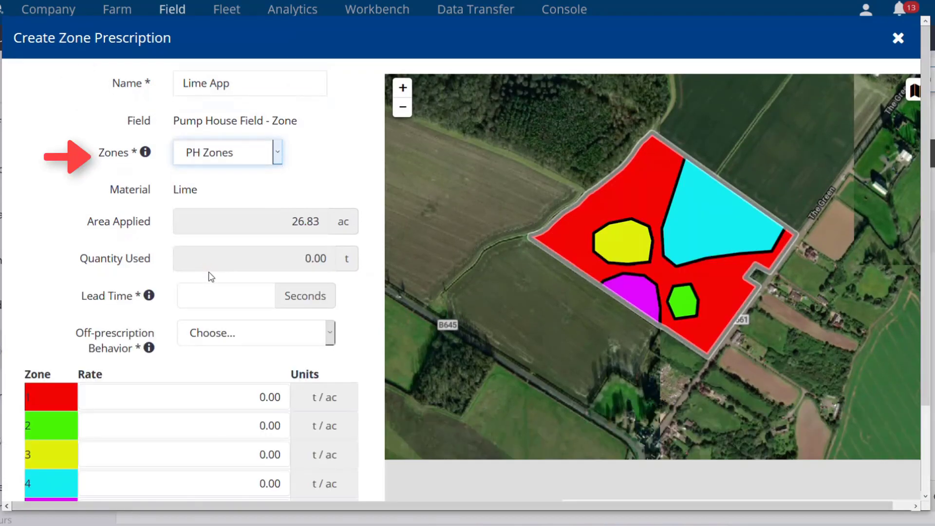
left_click(208, 296)
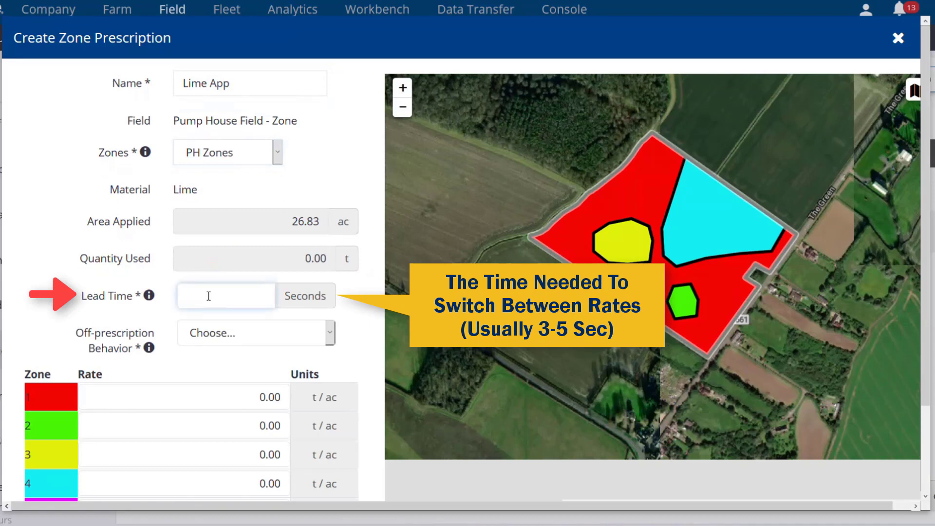
type("3")
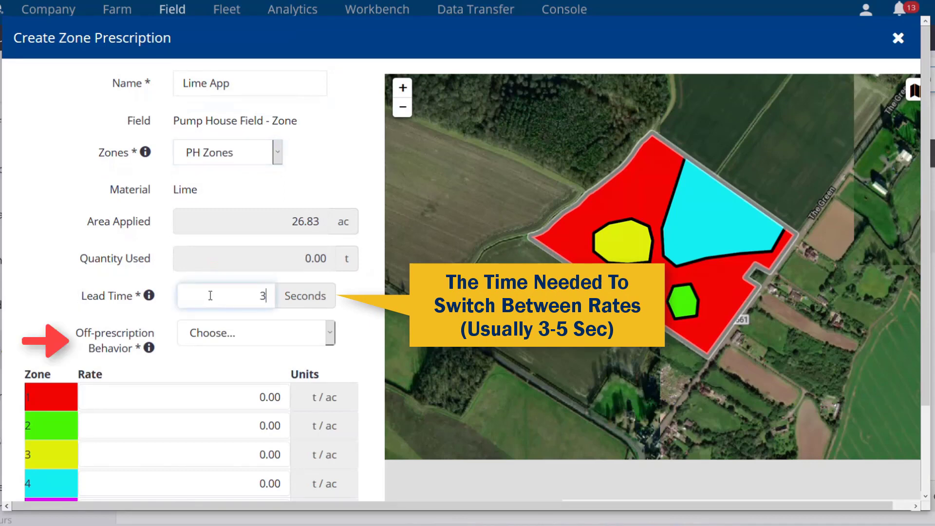
left_click(330, 335)
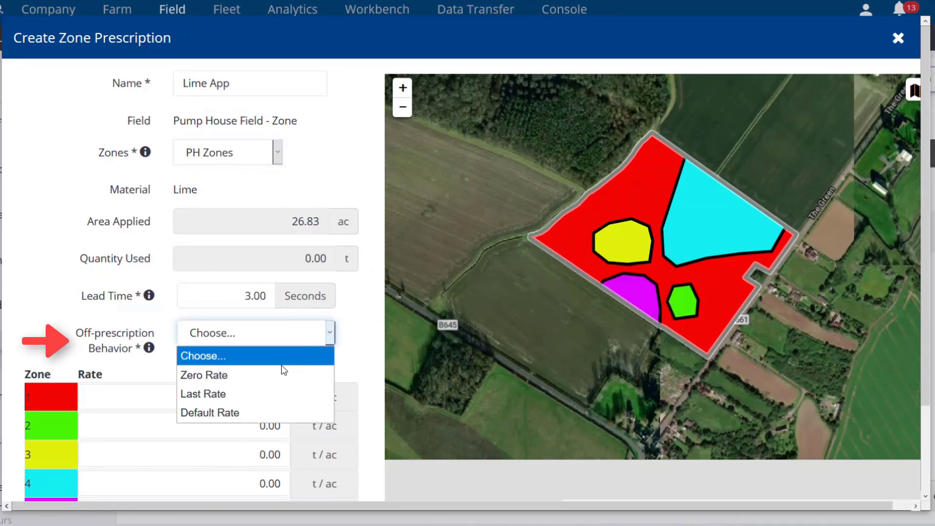
left_click(262, 377)
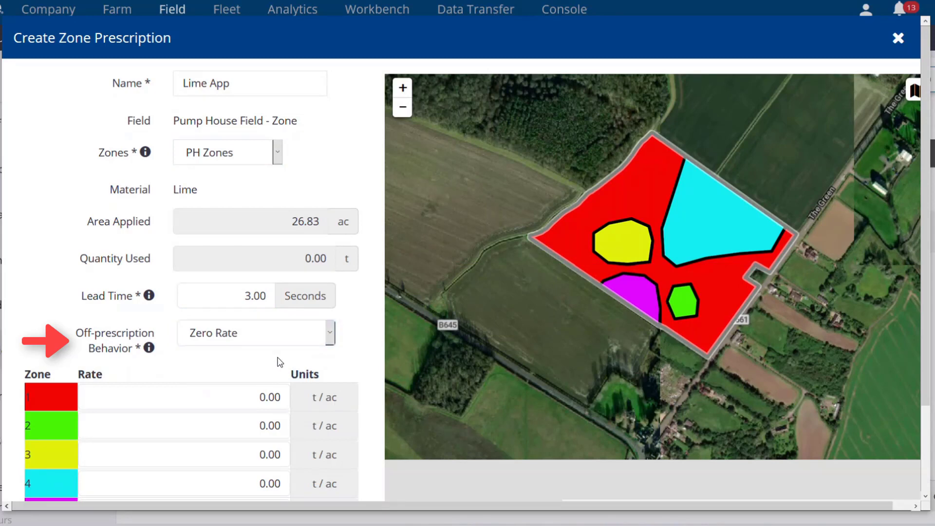
scroll(278, 361, "down", 2)
left_click(264, 309)
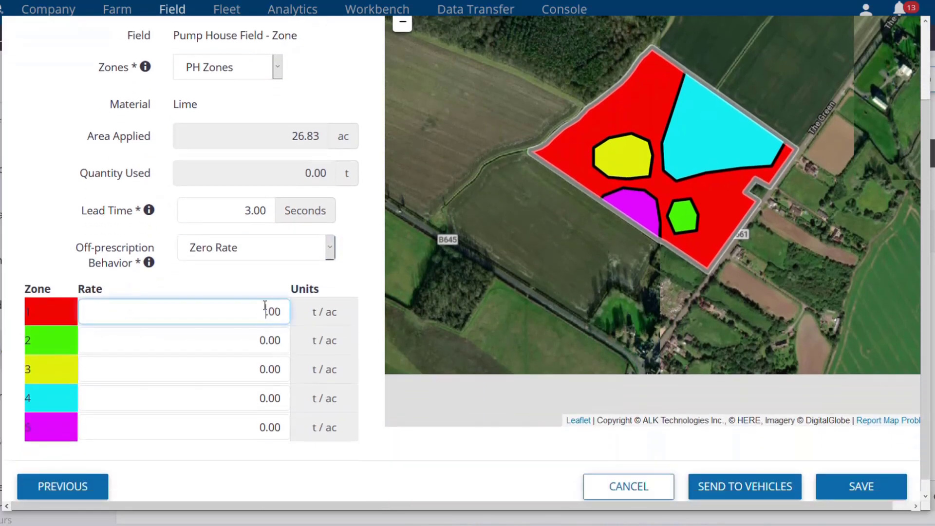
Step: Fill in the zone rates 6, 5, 3, 1 and 2 t/ac and save Lime App
left_click(265, 341)
type("5")
left_click(265, 370)
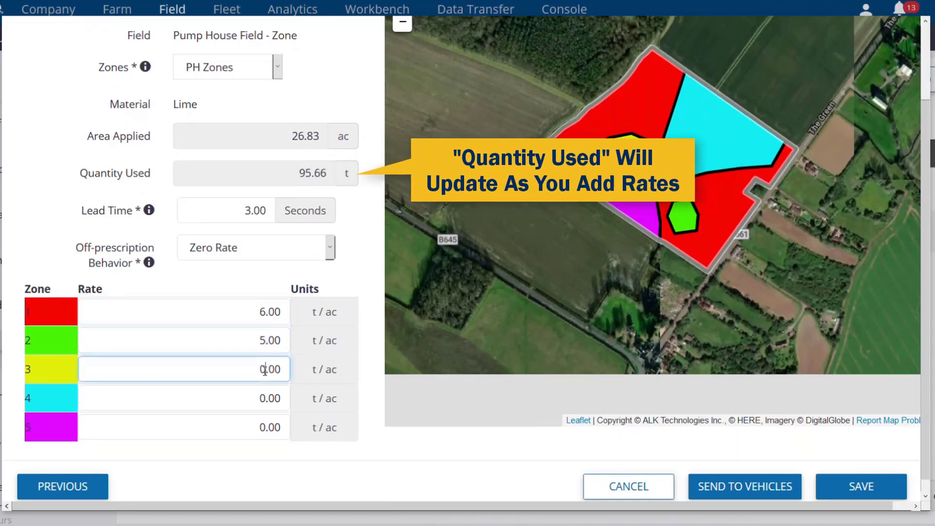
type("3")
left_click(264, 398)
type("1")
left_click(263, 427)
type("2")
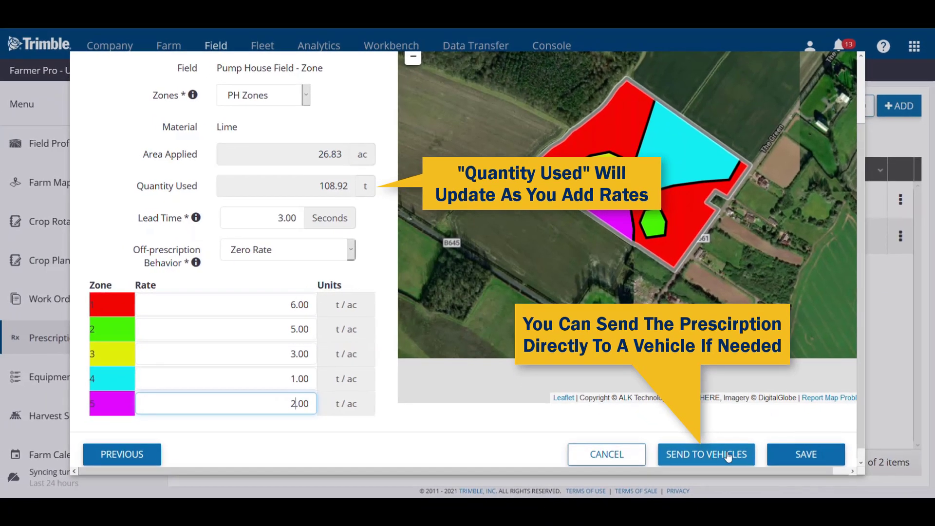
left_click(798, 460)
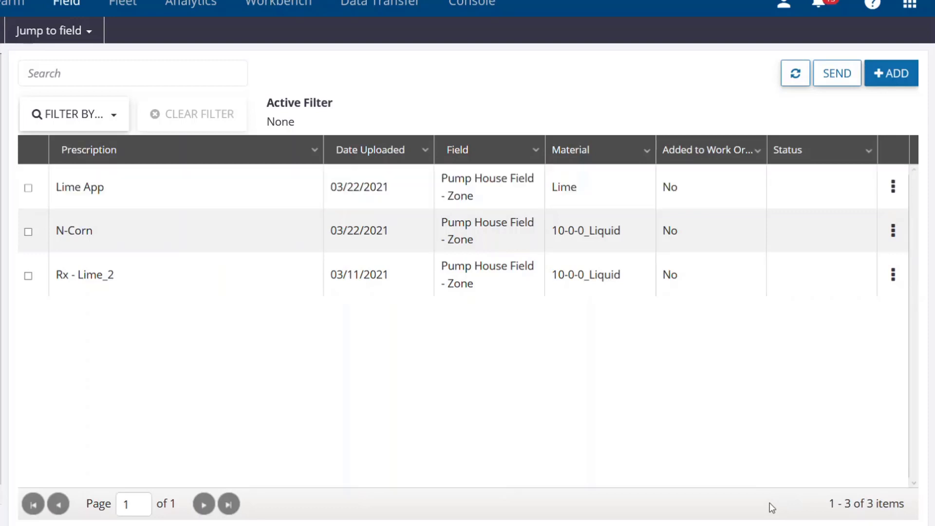
Step: Mark Lime App for sending and list Tractor - VF GFX under Connected displays
left_click(892, 190)
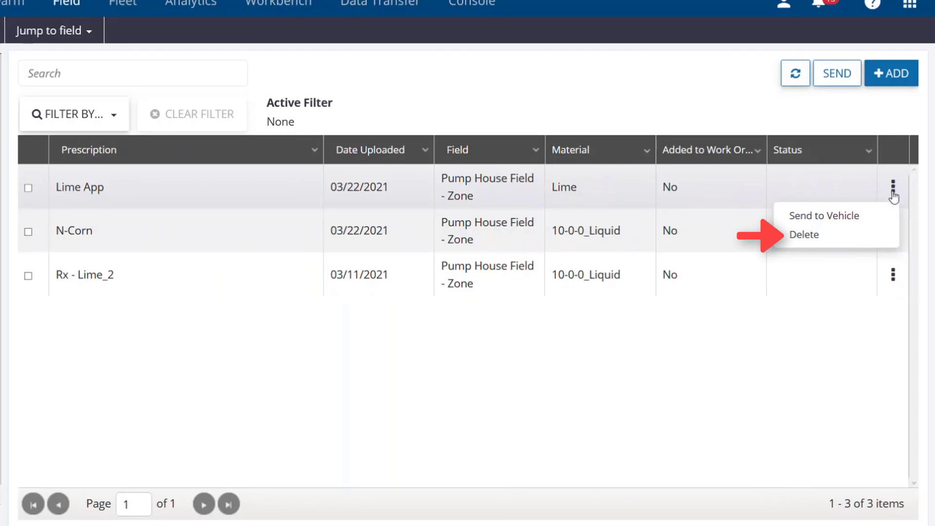
left_click(893, 195)
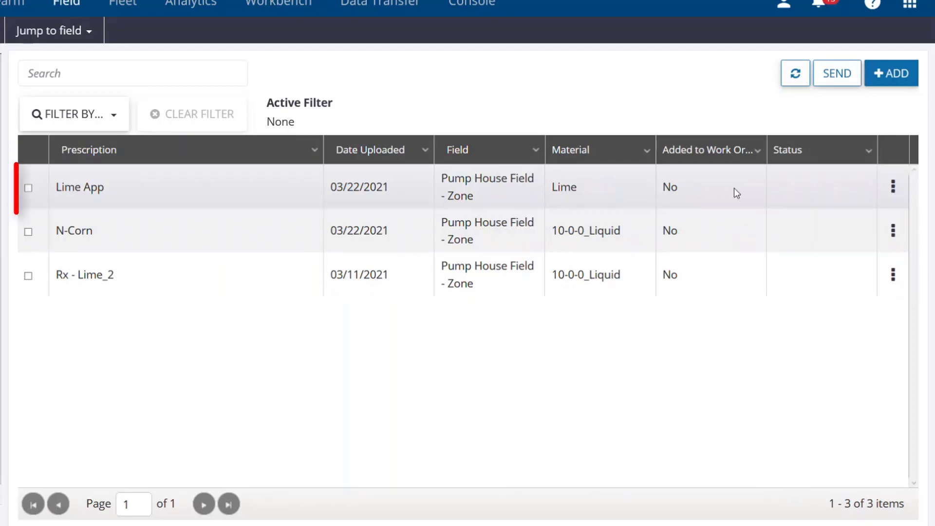
left_click(30, 188)
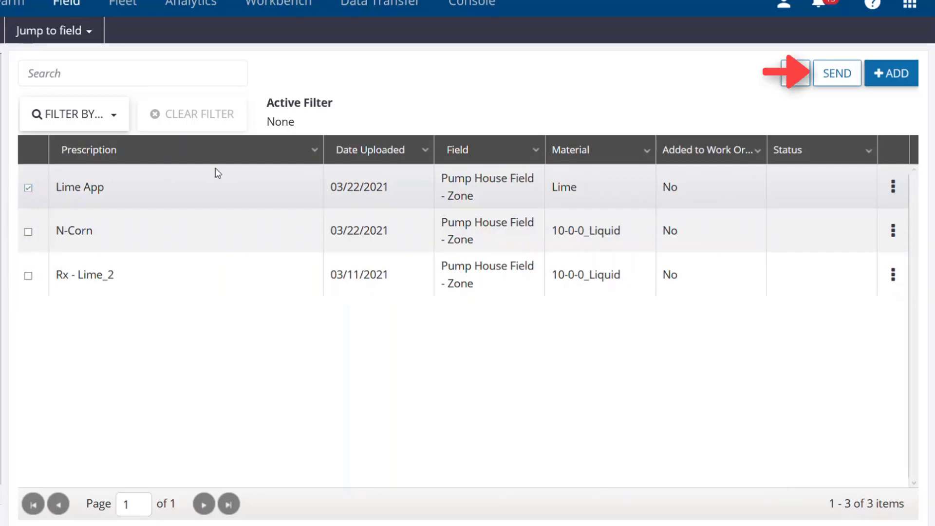
left_click(835, 76)
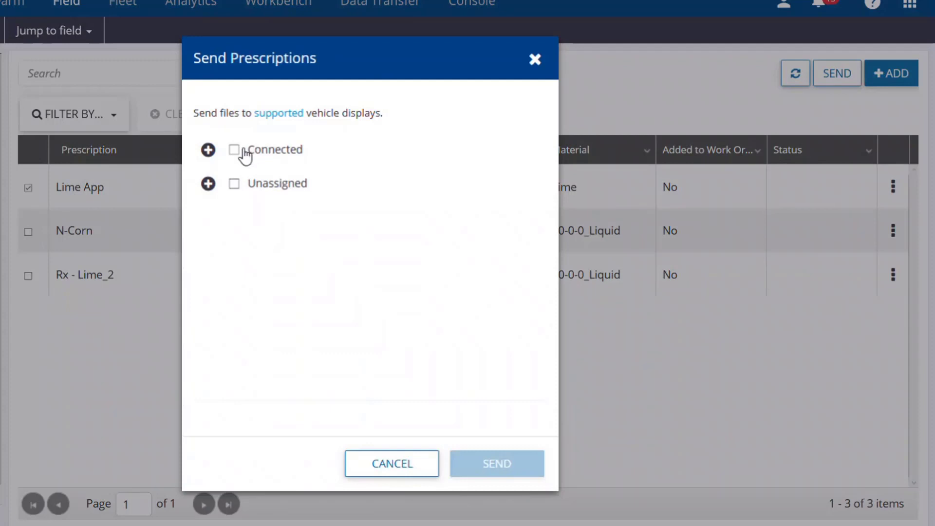
left_click(214, 151)
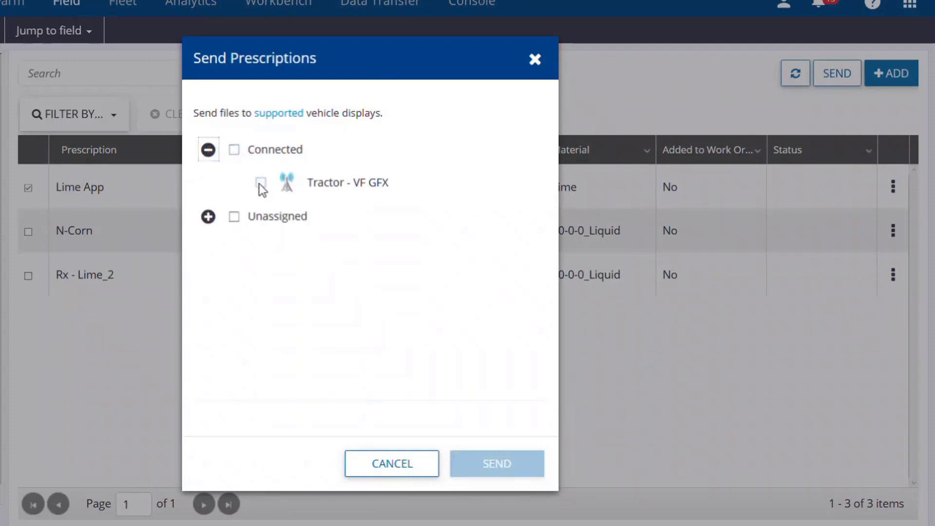